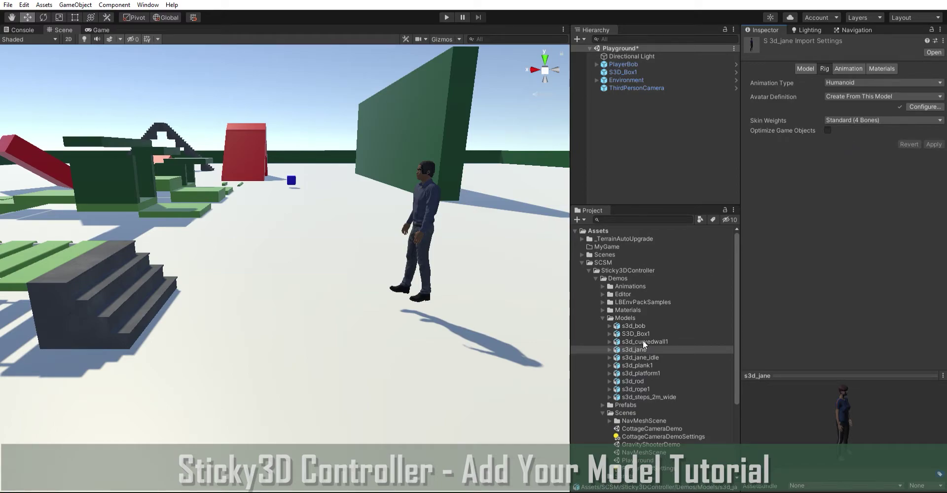
Place the s3d_jane model in the scene and parent it, at local position 0, 0, 0, under a new empty object named PlayerJane
left_click_drag(641, 349, 309, 276)
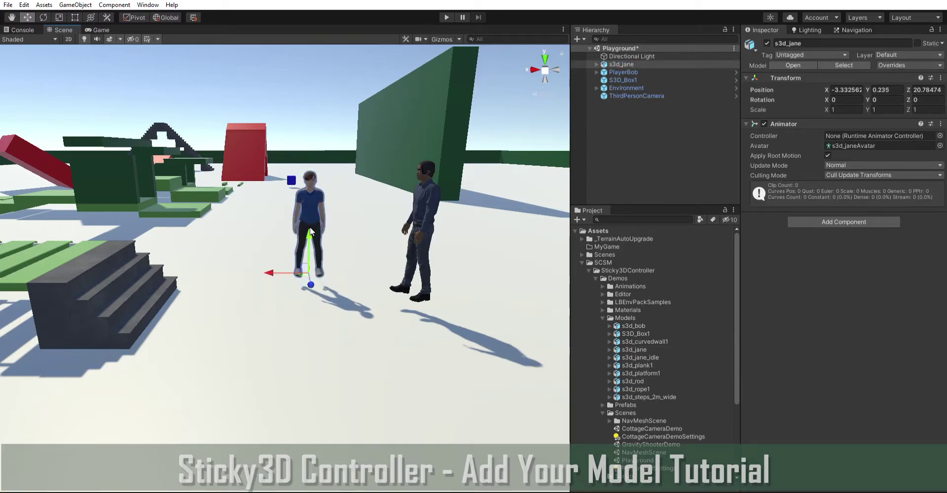
left_click(622, 129)
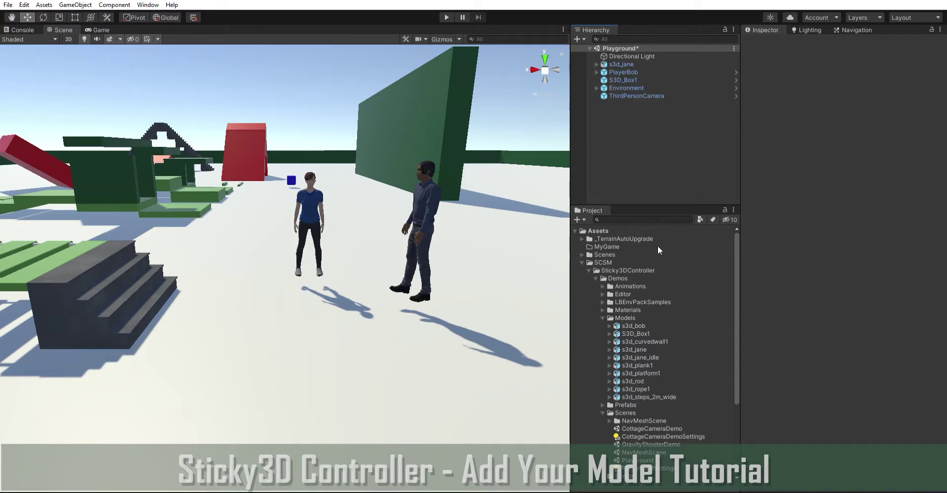
key("ctrl+shift+n")
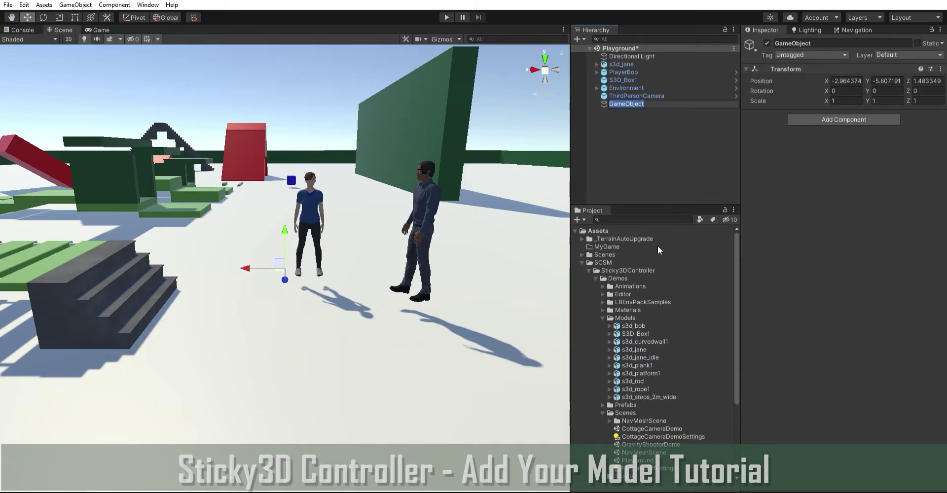
type("PlayerJane")
key("Return")
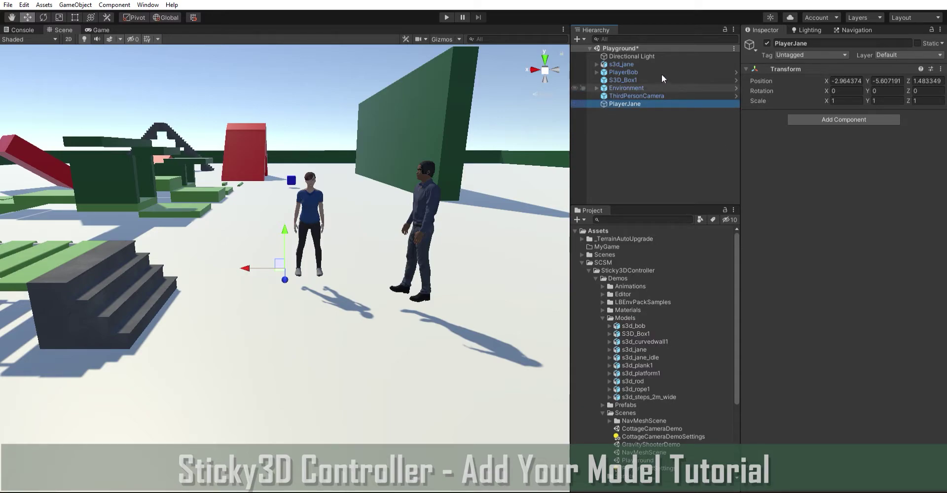
left_click(628, 62)
left_click_drag(630, 63, 635, 95)
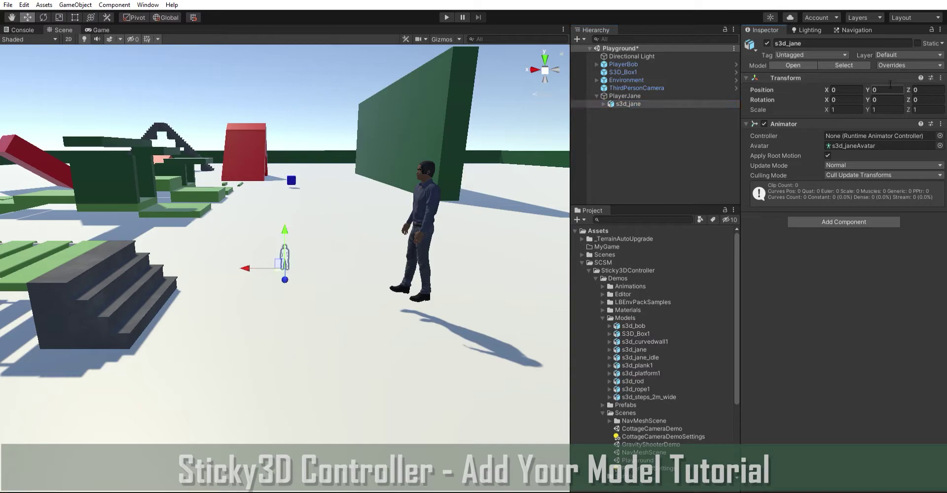
Move PlayerJane to the ground near PlayerBob, at position Y 0.166 and Z 20.478
left_click(624, 95)
left_click(885, 81)
type("0")
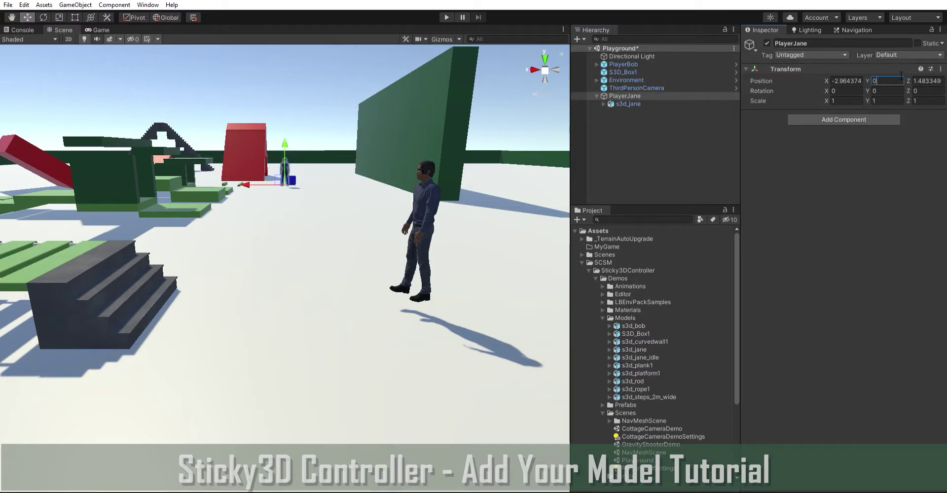
middle_click_drag(275, 180, 262, 217)
left_click_drag(262, 217, 196, 397)
middle_click_drag(196, 397, 356, 350)
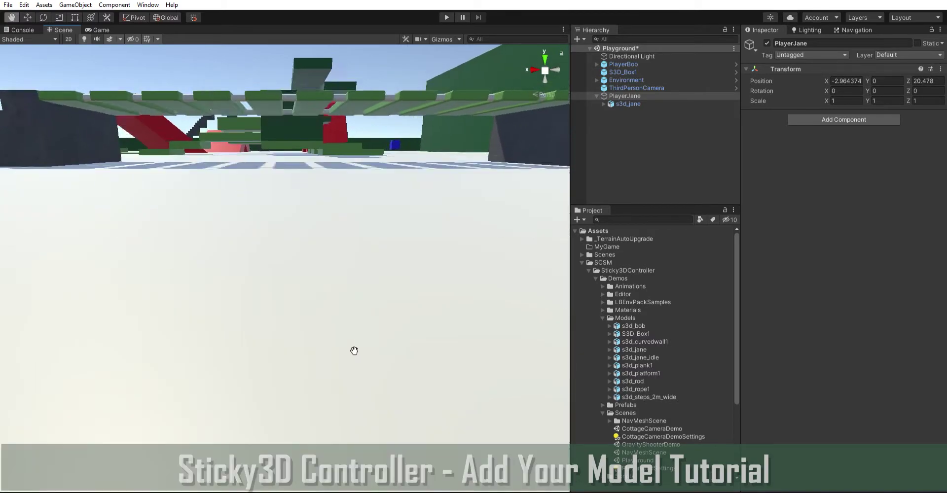
key("f")
left_click_drag(328, 295, 333, 291)
Add the Sticky Control Module component to PlayerJane and set the Rigidbody mass to 55
left_click(610, 96)
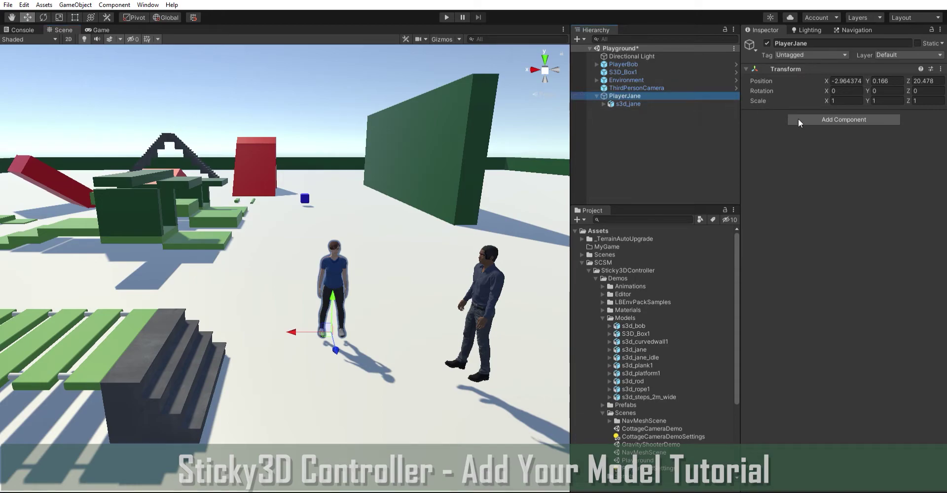
left_click(845, 108)
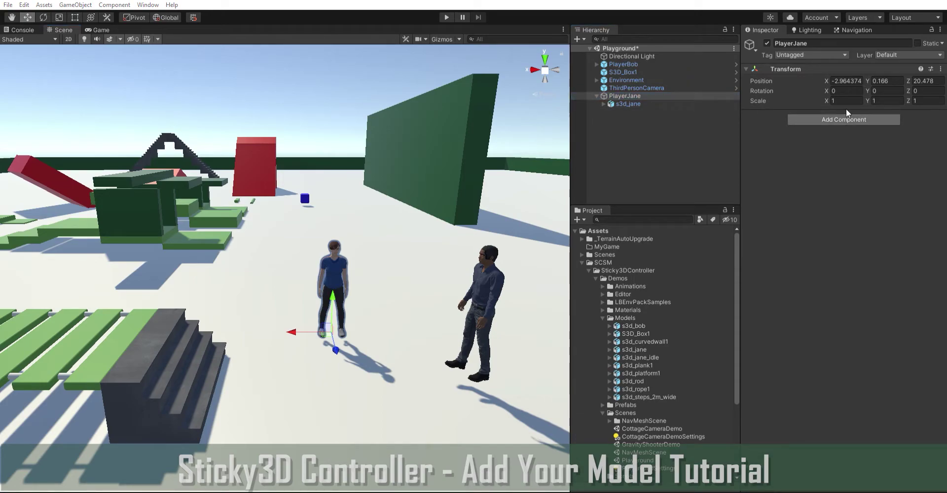
left_click(829, 148)
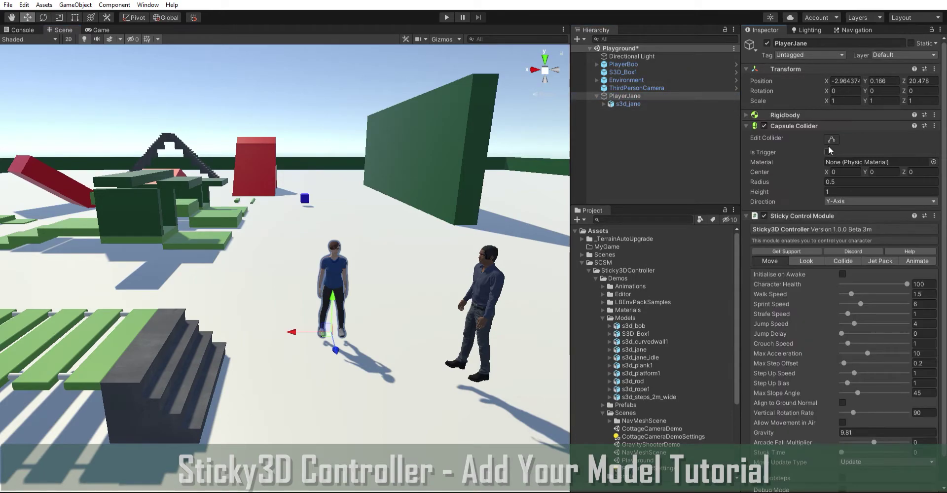
left_click(747, 114)
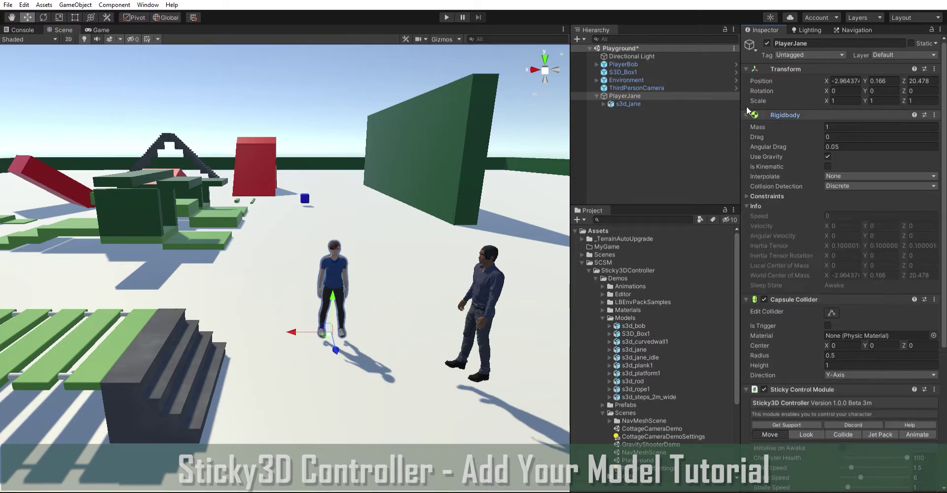
left_click(842, 125)
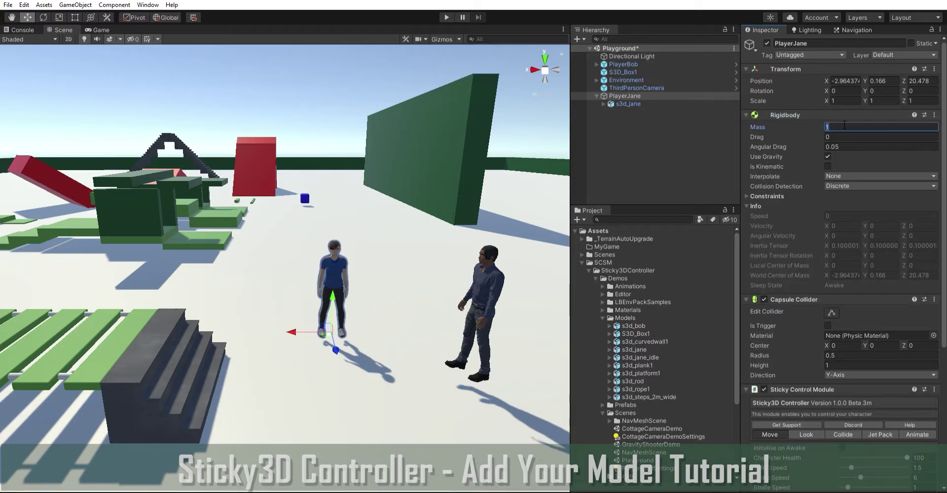
type("55")
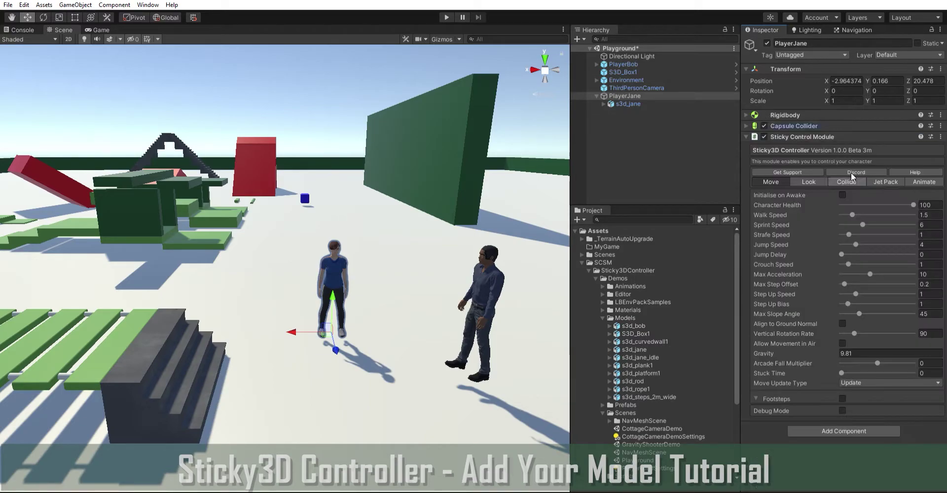
Configure PlayerJane's collision settings with height 1.62, Pivot to Centre Y 0.81 and Reference Update Type Auto First
left_click(847, 181)
left_click(864, 194)
type("1.62")
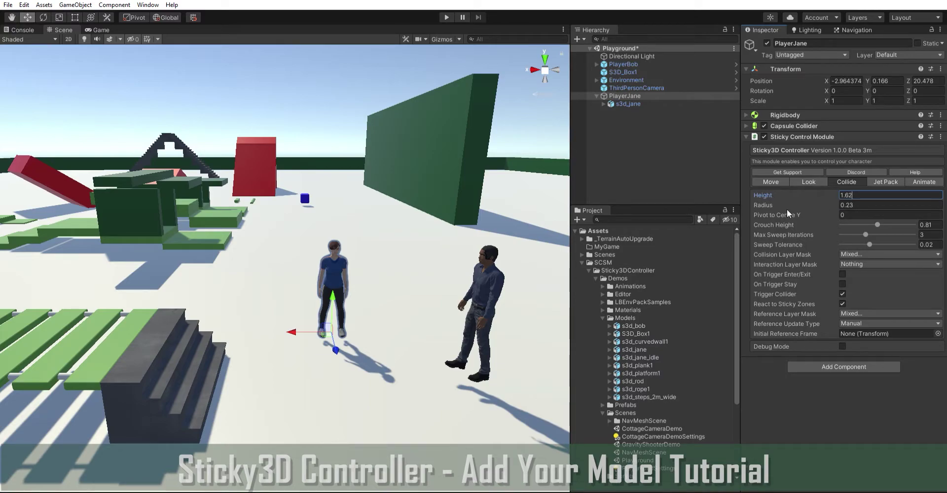
left_click(855, 209)
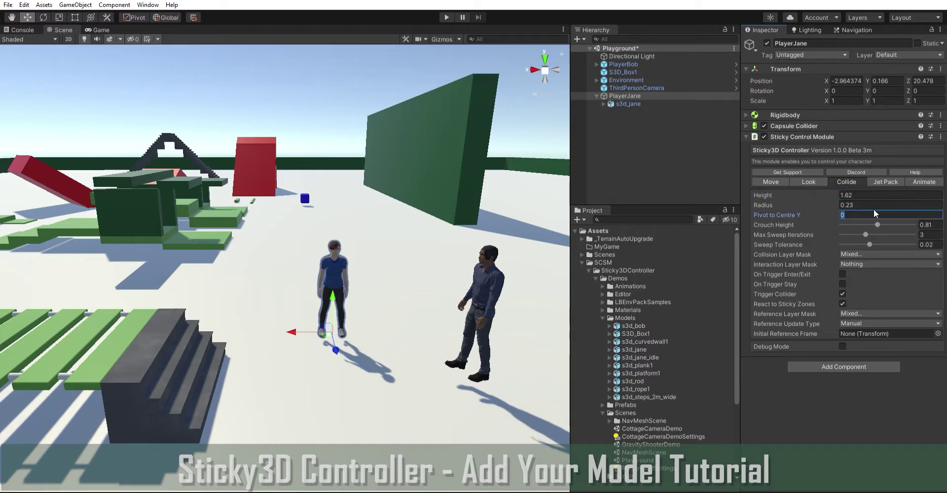
type("0.81")
left_click(882, 348)
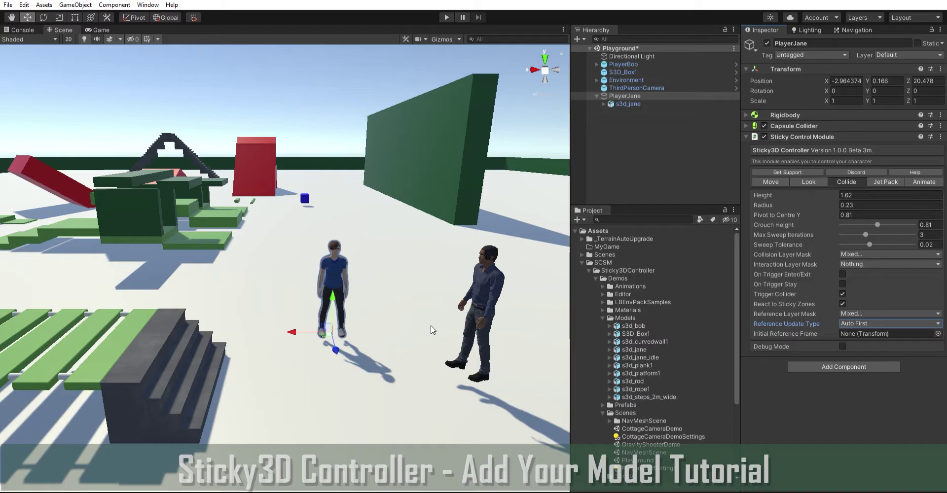
Create a new first-person look camera for PlayerJane, then enable Third Person and assign ThirdPersonCamera as its look camera
left_click(809, 181)
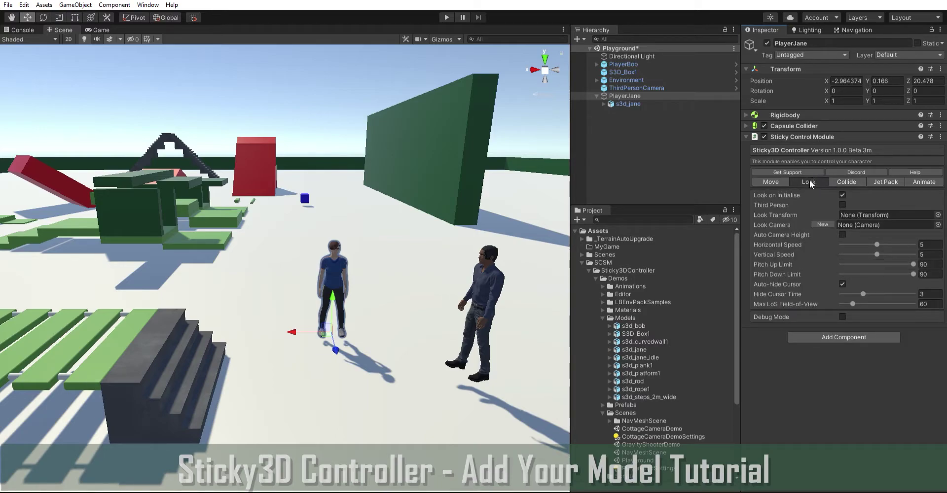
left_click(824, 218)
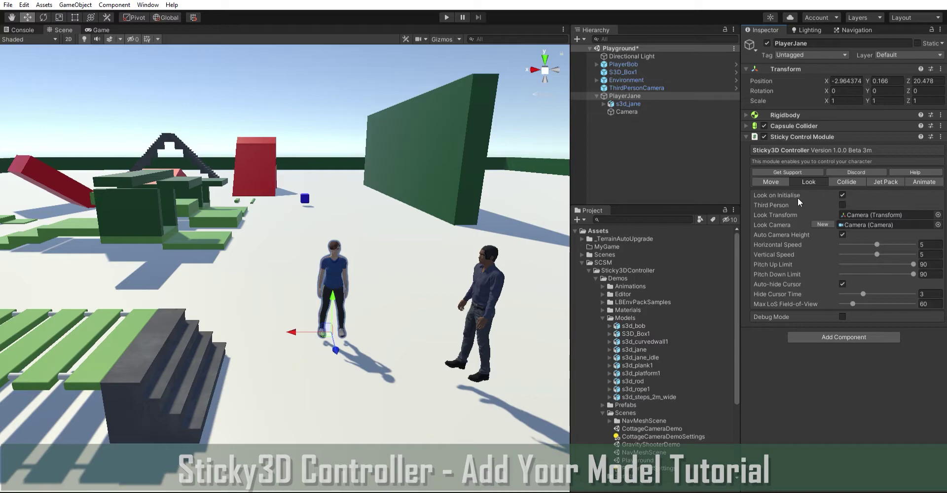
left_click(842, 202)
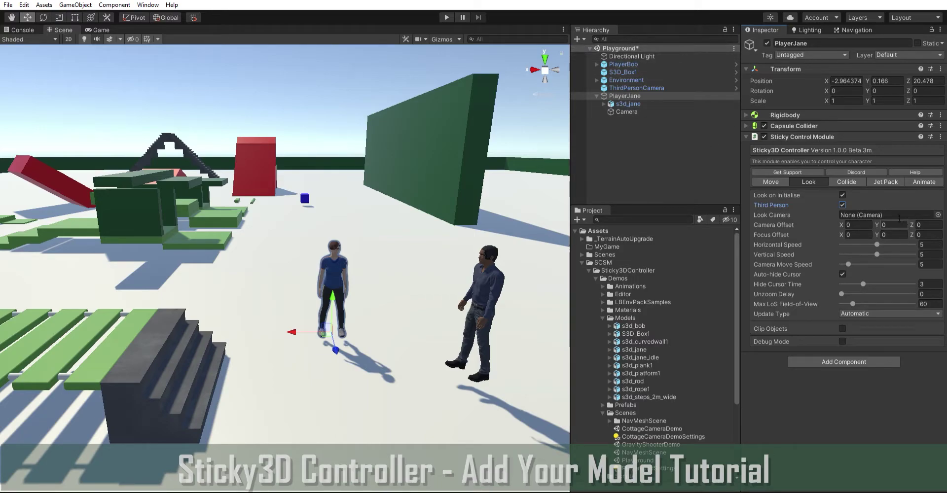
left_click_drag(649, 88, 862, 208)
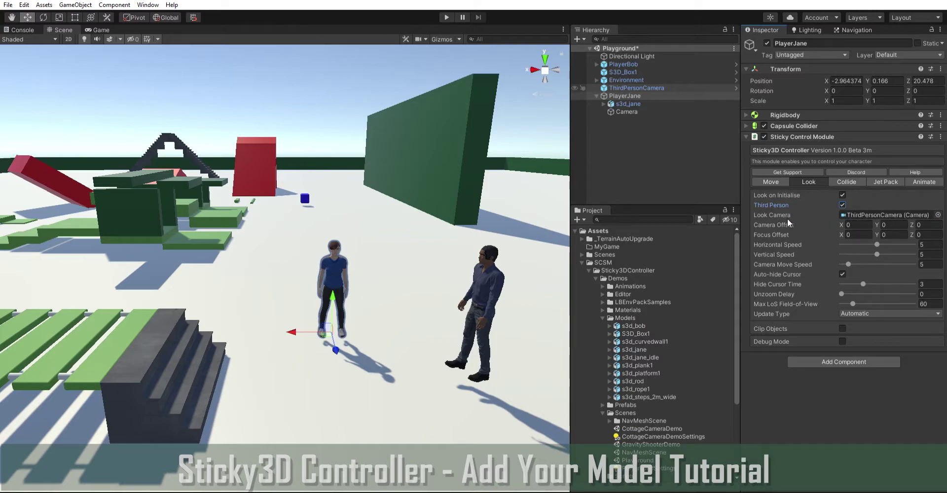
Set the third-person Camera Offset to Y 0.5 and Z -3, and the Focus Offset to Y 1.4
left_click(894, 224)
type(".5")
left_click(927, 221)
type("-3")
left_click(890, 235)
double_click(900, 235)
type("1.4")
Set the Rigidbody's Interpolate option to Interpolate and enable Initialise on Awake in PlayerJane's movement settings
left_click(748, 114)
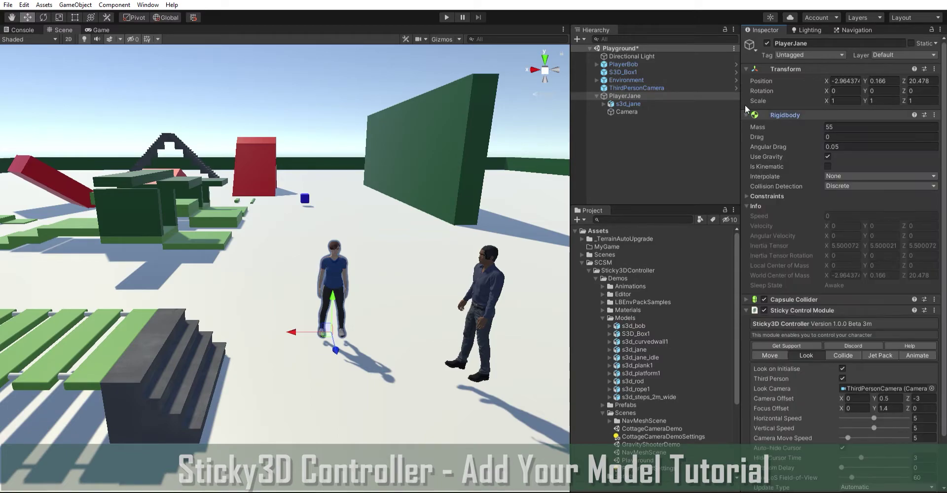
left_click(849, 176)
left_click(857, 190)
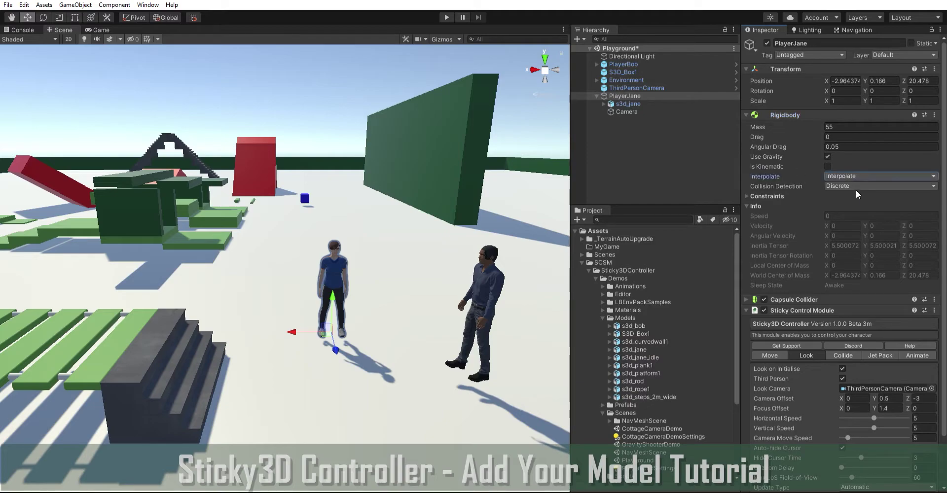
left_click(747, 115)
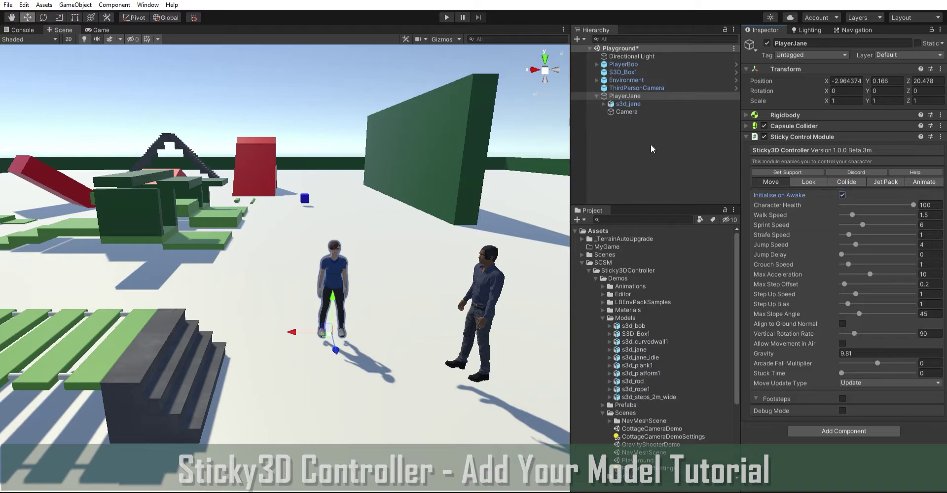
Deactivate PlayerBob and run a short play test of the scene with PlayerJane selected
left_click(634, 65)
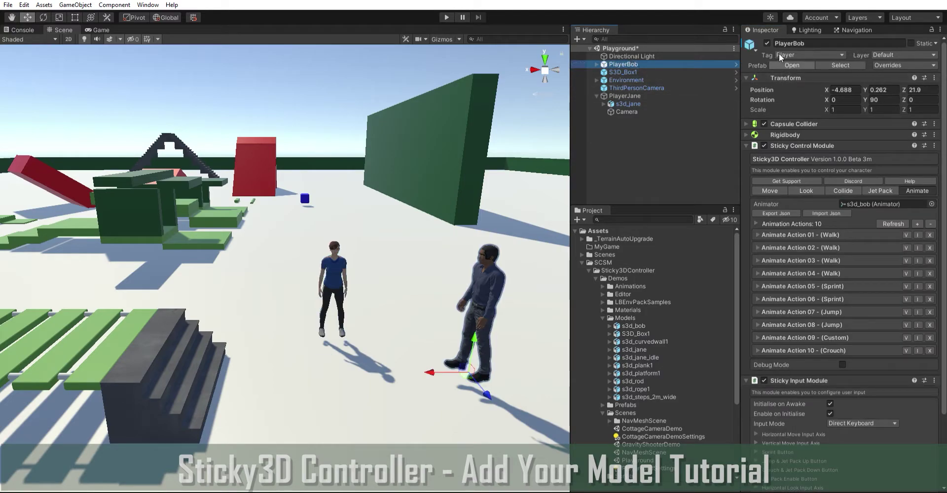
left_click(767, 44)
left_click(634, 96)
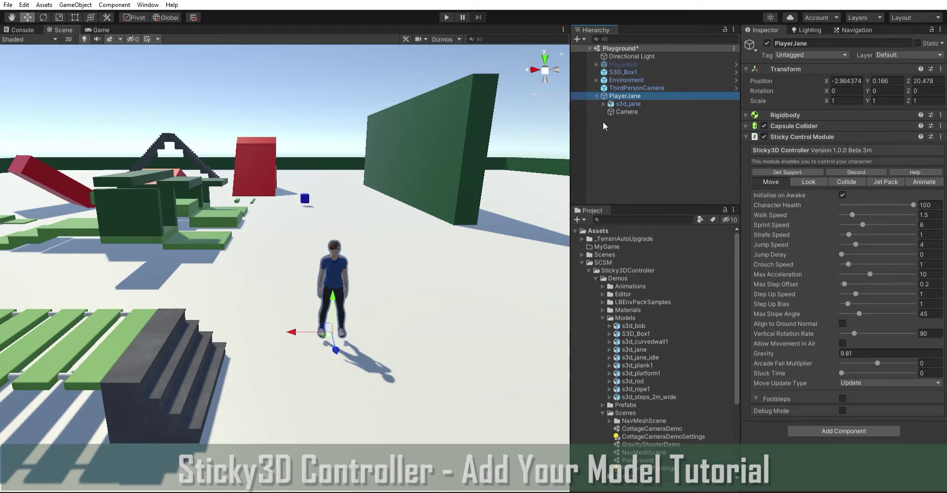
left_click(447, 18)
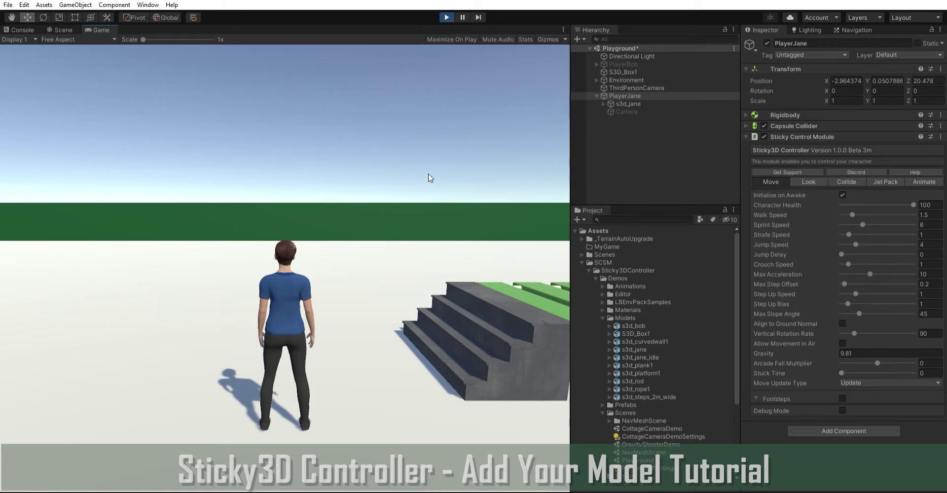
left_click(447, 17)
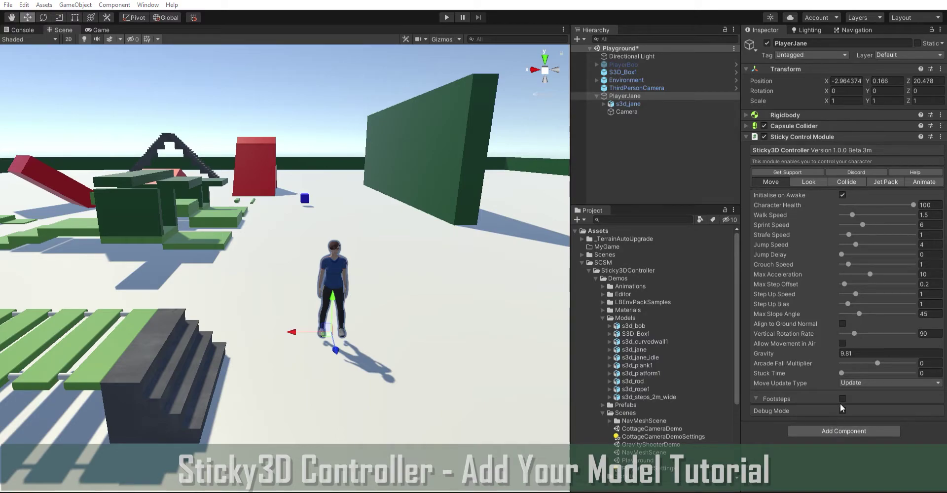
Add the Sticky Input Module component to PlayerJane and play-test the scene with Direct Keyboard input
scroll(871, 416, "down", 5)
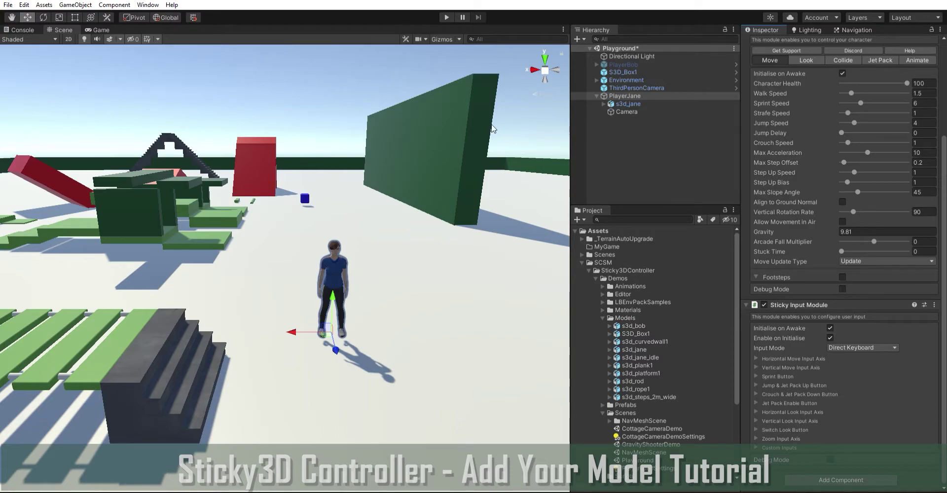
left_click(446, 18)
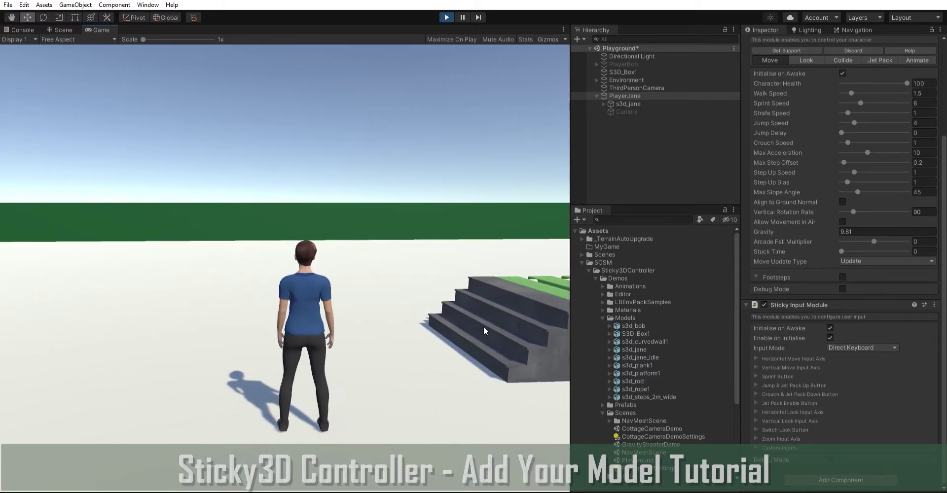
key("ctrl+p")
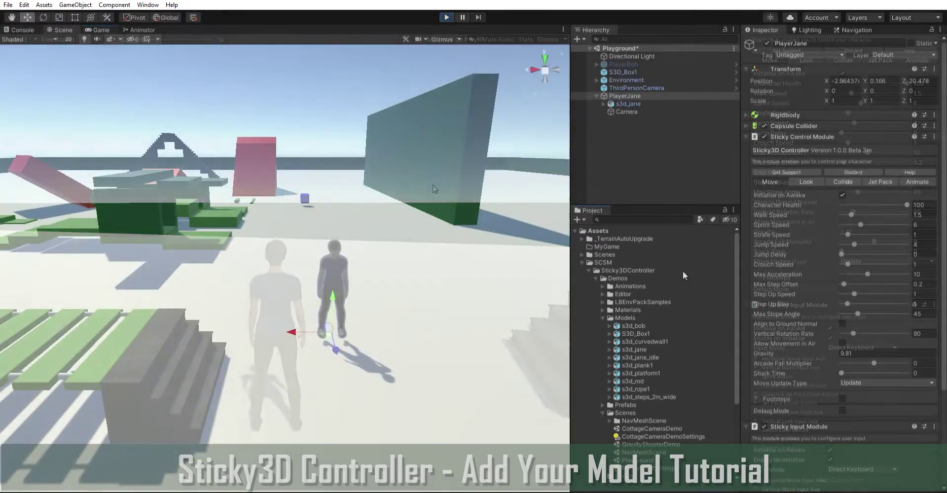
Duplicate the s3d_bob animator controller from the demo Animations folder, name the copy jane_controller and move it into the MyGame folder
left_click(603, 285)
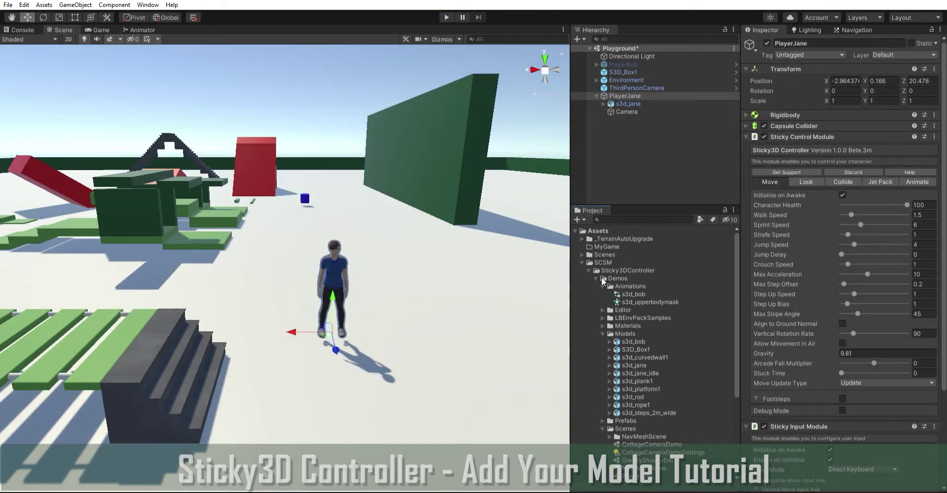
left_click(633, 294)
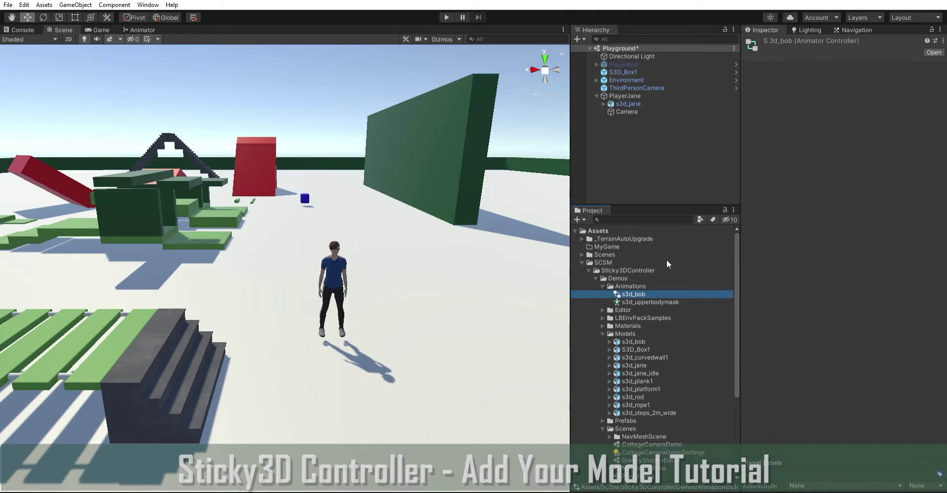
key("ctrl+d")
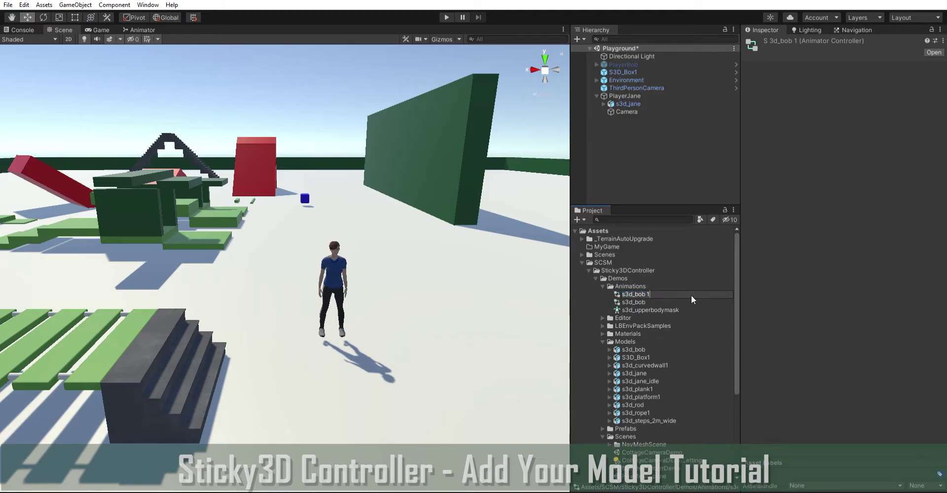
key("BackSpace")
key("BackSpace")
key("BackSpace")
key("BackSpace")
key("BackSpace")
key("BackSpace")
key("BackSpace")
key("BackSpace")
key("BackSpace")
type("jane_controller")
key("Return")
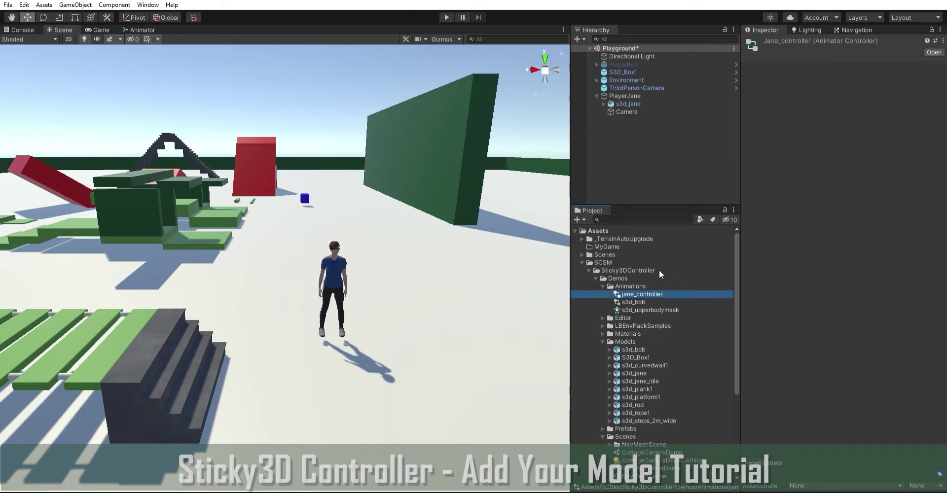
left_click_drag(641, 294, 612, 242)
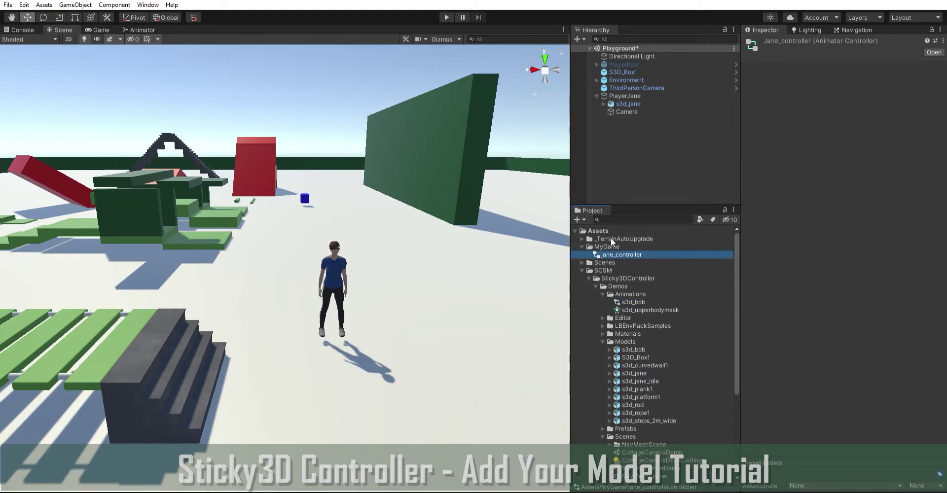
Assign jane_controller from the MyGame folder as the Animator controller of s3d_jane under PlayerJane
left_click(635, 93)
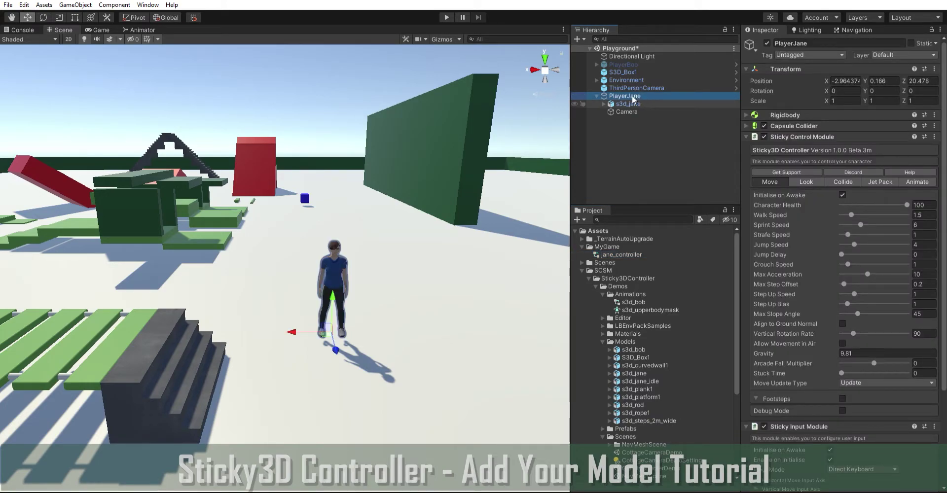
key("Down")
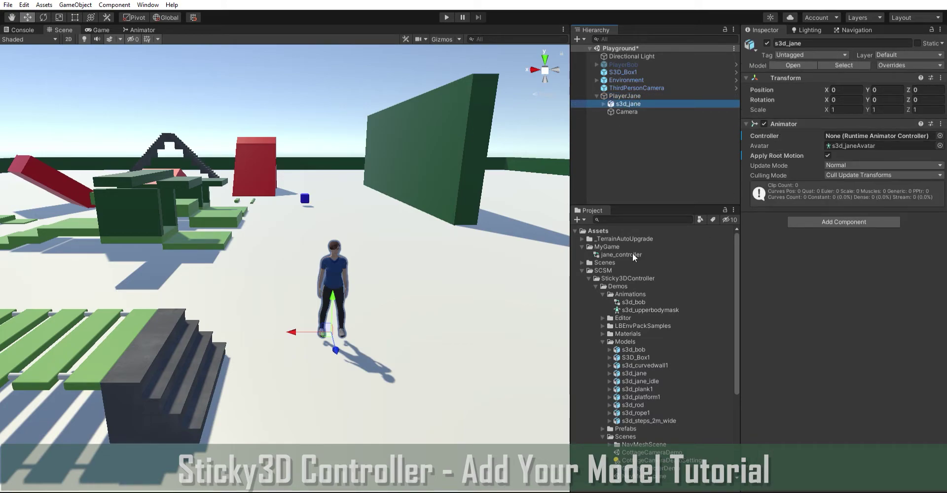
left_click_drag(622, 254, 866, 125)
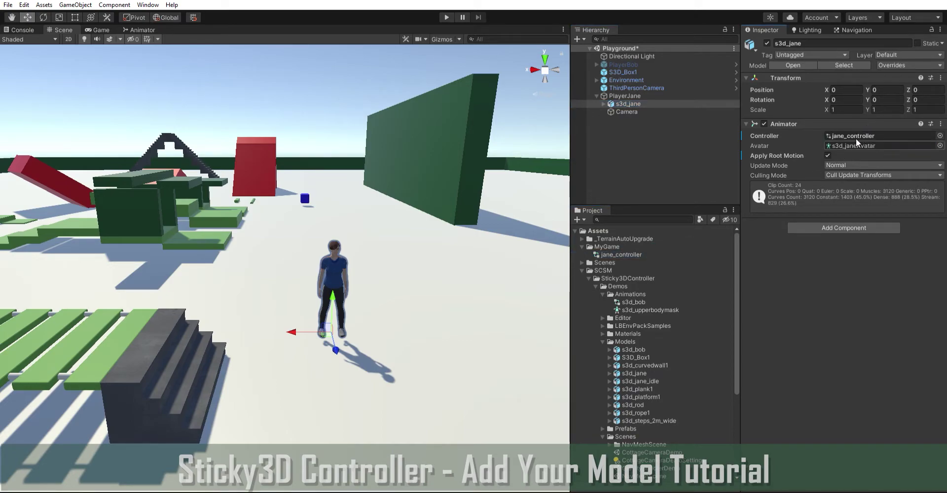
Set s3d_jane as the Animator in the Animate settings of PlayerJane's Sticky Control Module
left_click(624, 96)
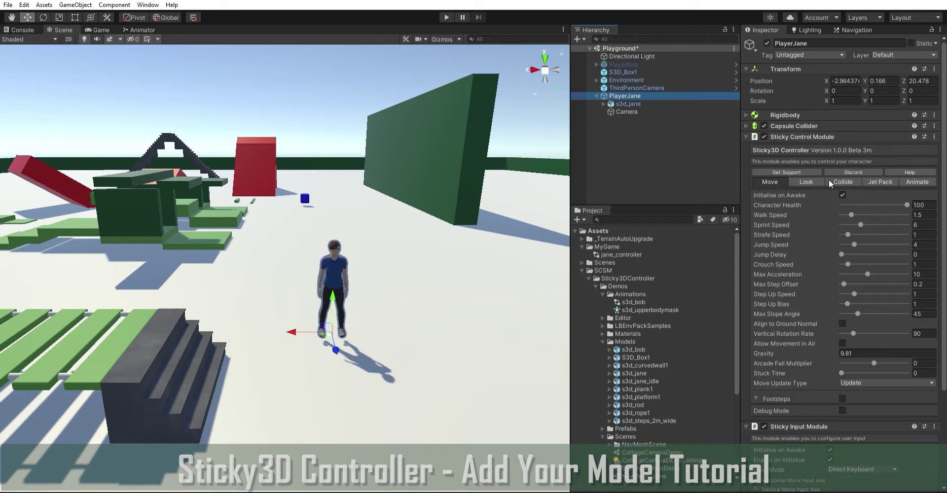
left_click(922, 177)
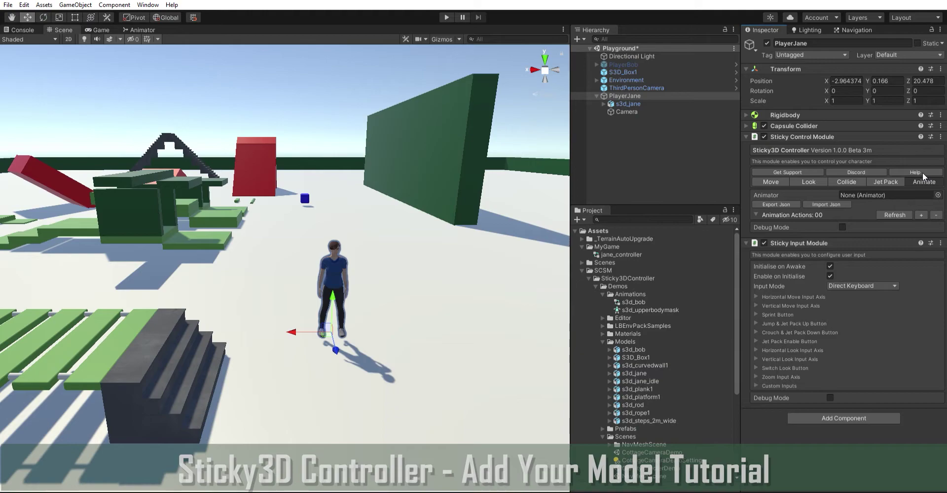
left_click(635, 100)
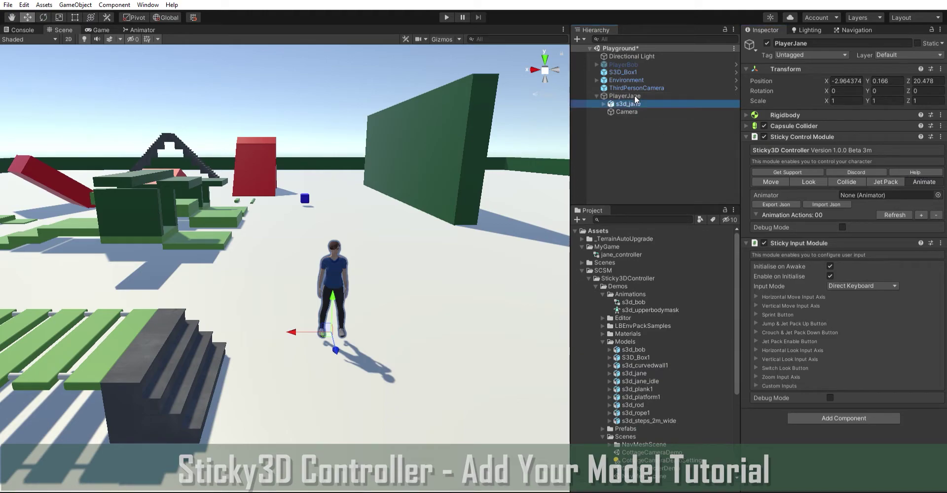
left_click_drag(634, 99, 870, 193)
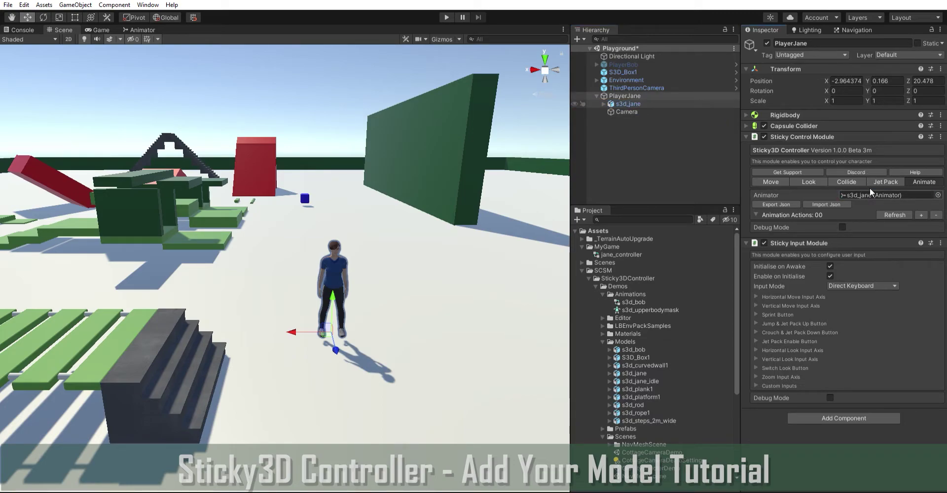
Disable Apply Root Motion on s3d_jane's Animator and reselect PlayerJane
left_click(631, 100)
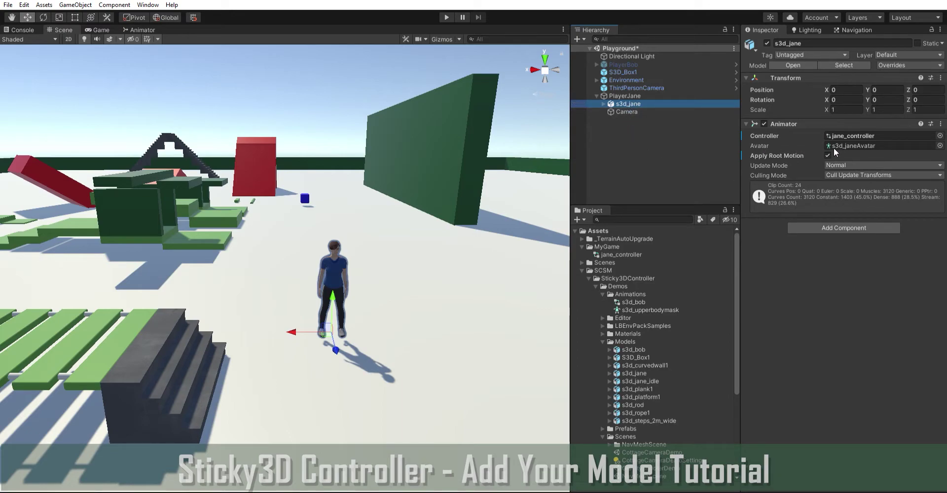
left_click(830, 152)
left_click(625, 95)
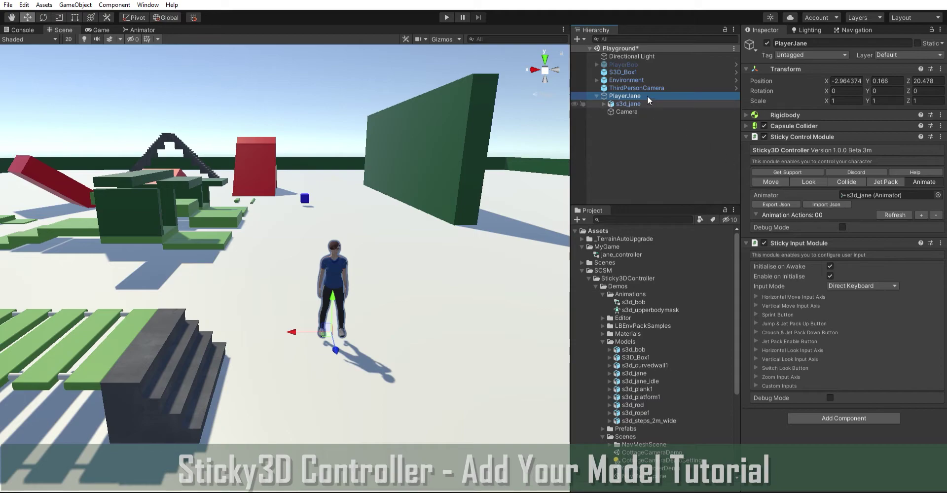
Export PlayerBob's animation actions to the MyGame folder as PlayerBob_animation_actions and import that file into PlayerJane's Animate settings
left_click(624, 63)
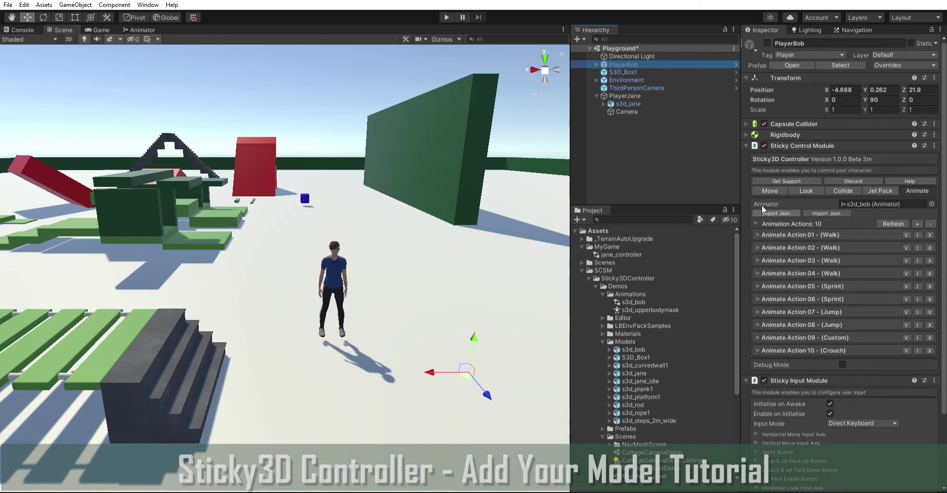
left_click(775, 205)
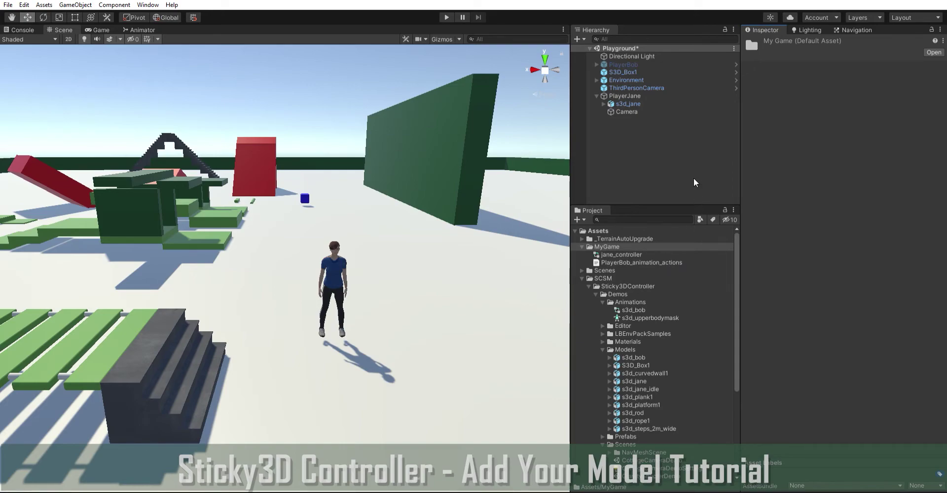
left_click(625, 96)
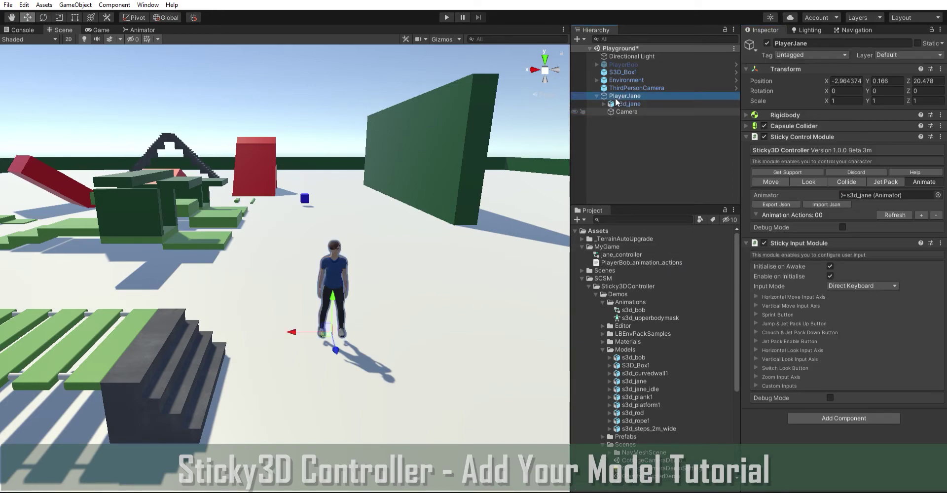
left_click(828, 201)
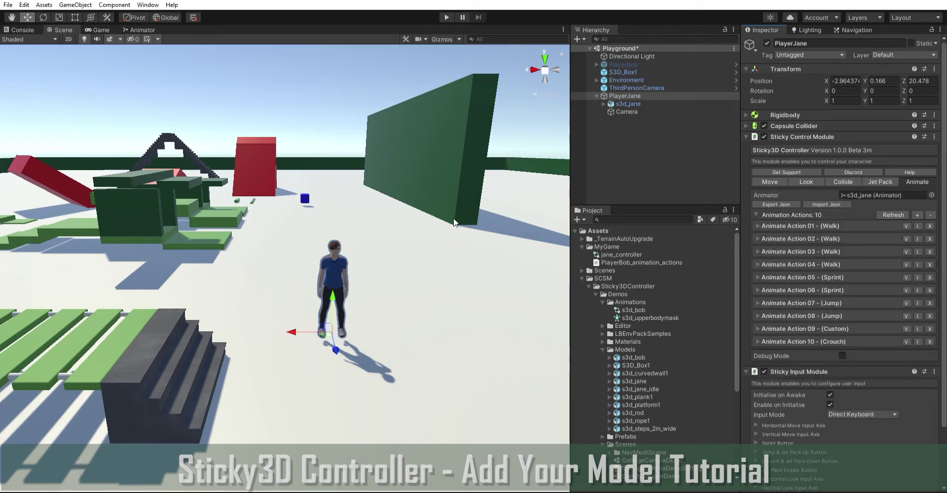
Play-test PlayerJane's animations by walking forward, moving sideways, jumping and crouching, and end the play test
left_click(447, 16)
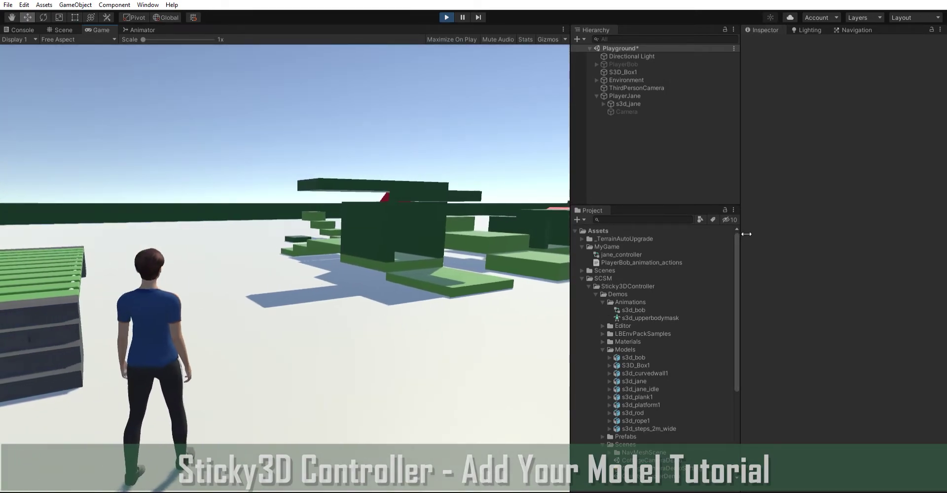
key("w")
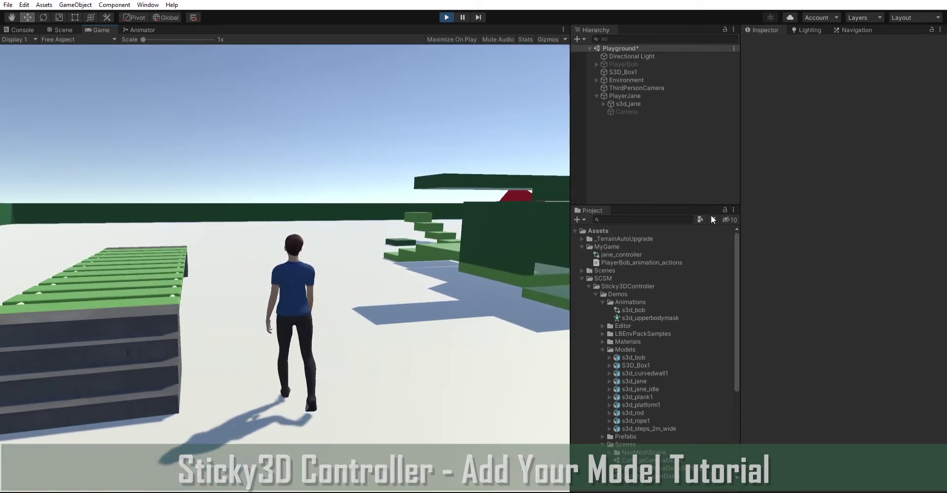
key("w")
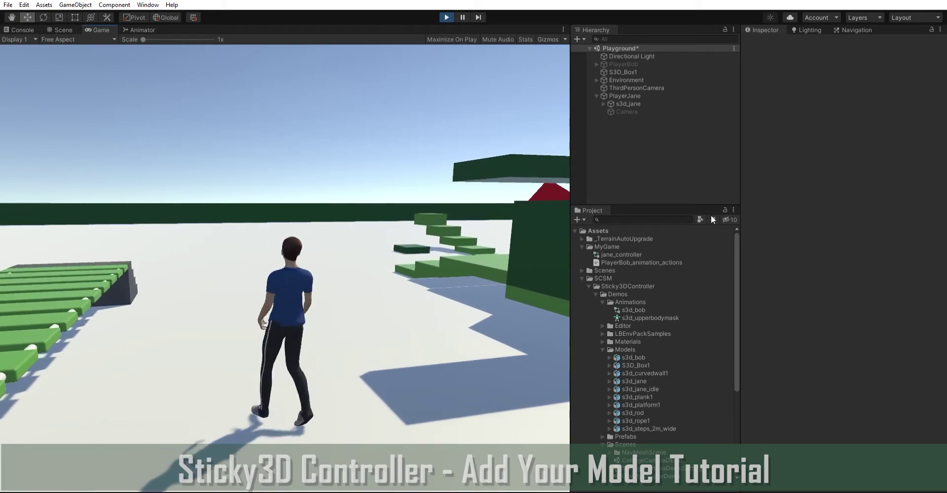
key("d")
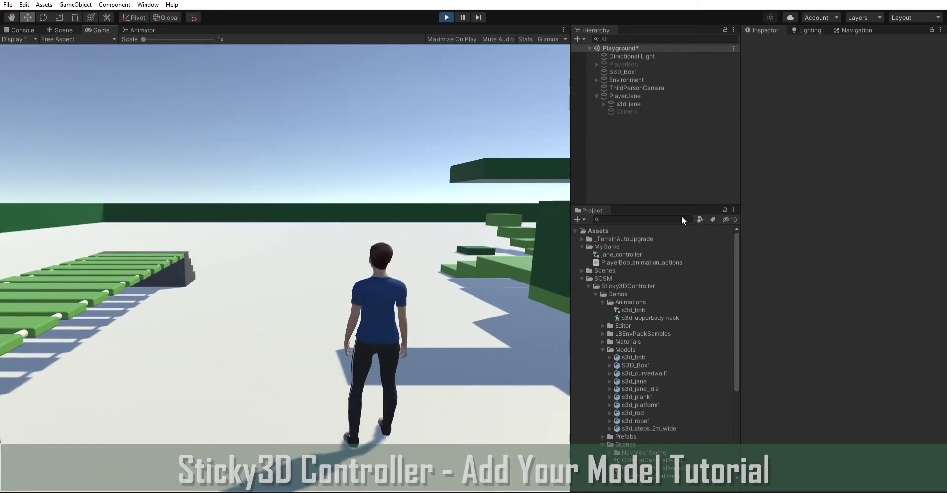
key("space")
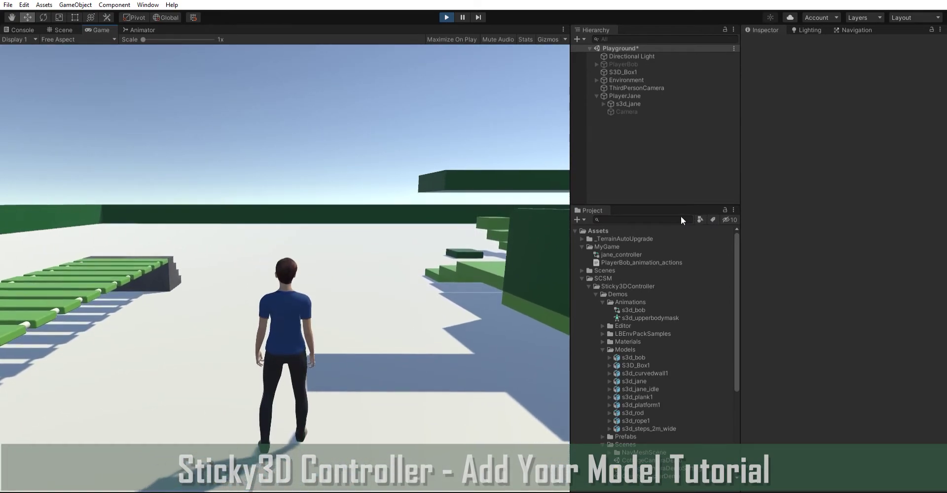
key("c")
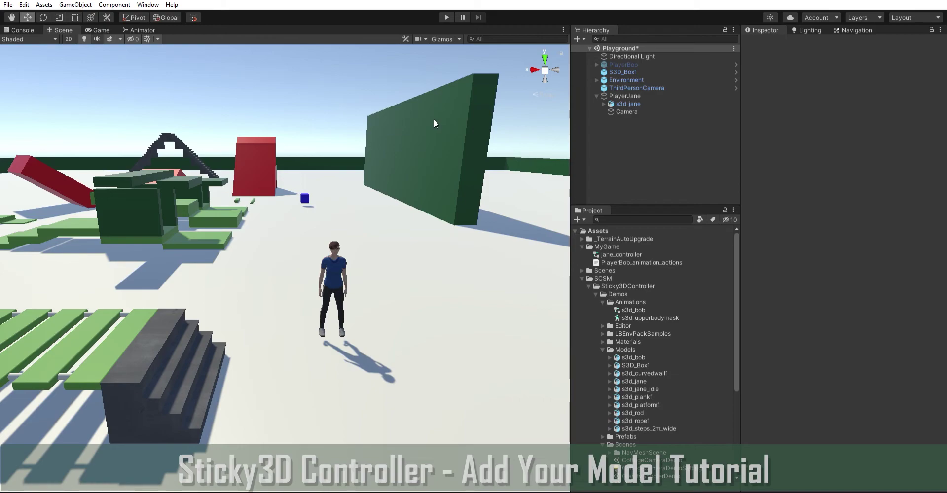
Replace the s3d_bob_idle motion in jane_controller's Walking blend tree with the s3d_jane_idle.001 clip from the demo models
left_click(619, 254)
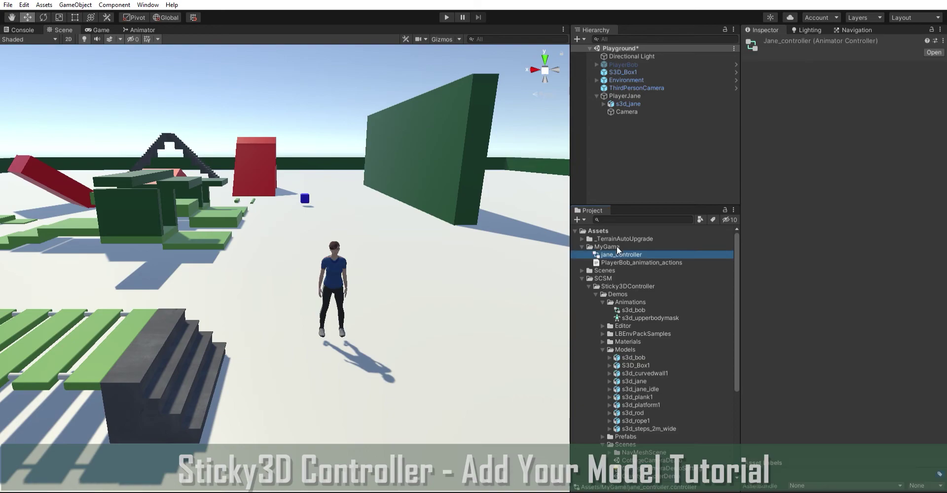
left_click(141, 29)
left_click(386, 94)
double_click(387, 91)
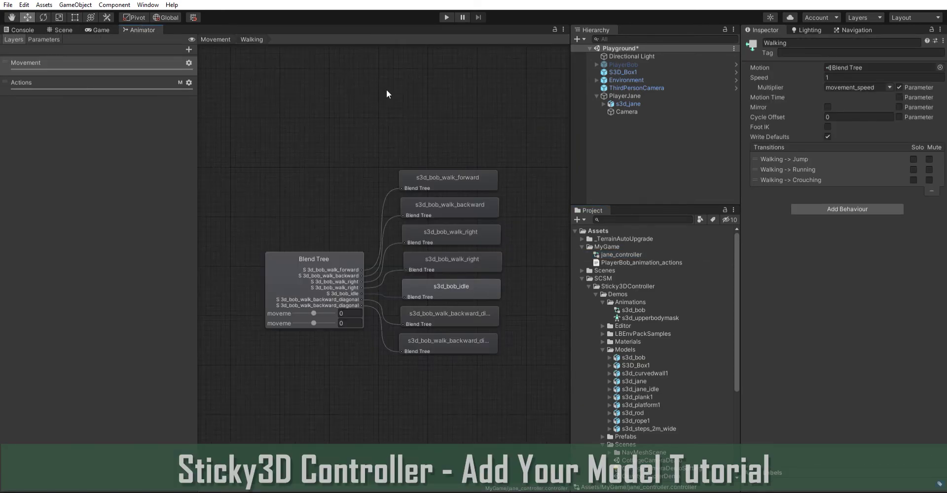
left_click(296, 255)
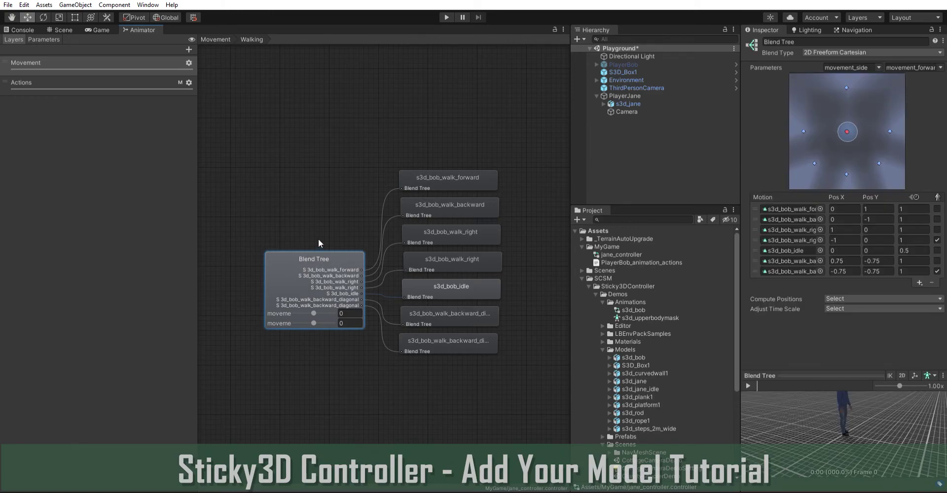
left_click(609, 389)
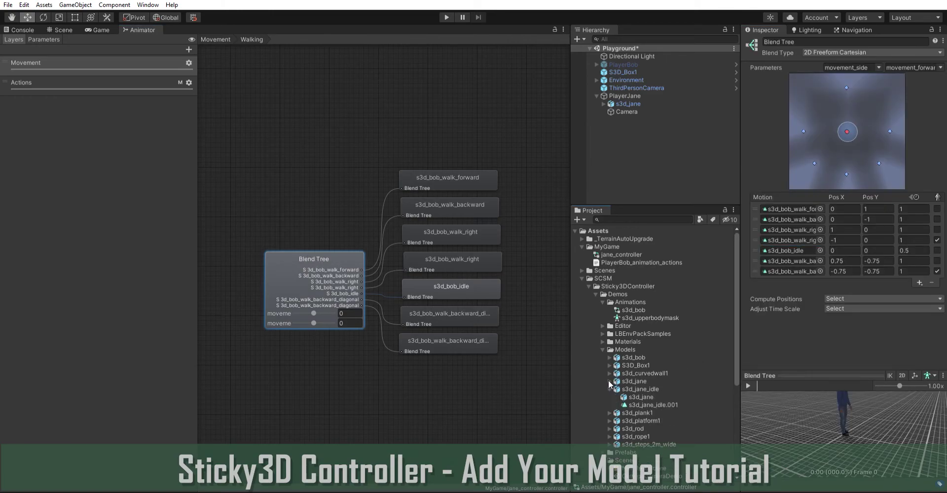
left_click_drag(652, 405, 802, 250)
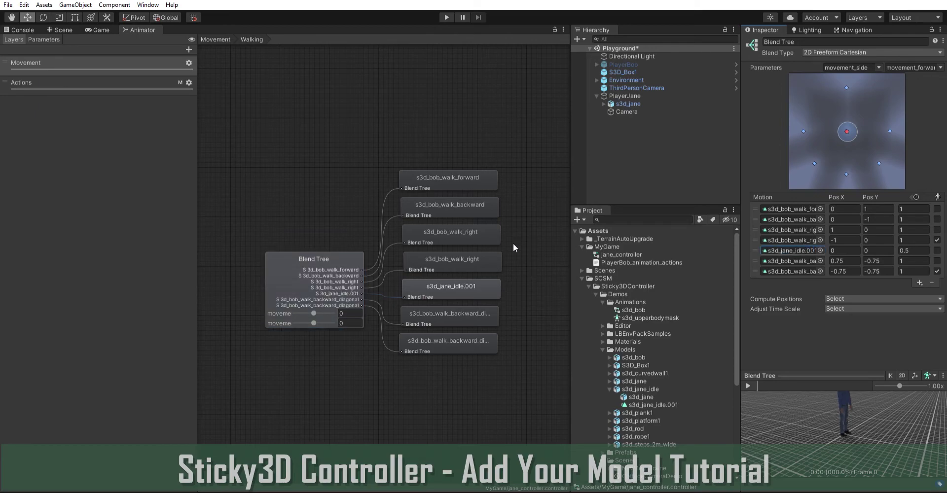
Play-test the scene with the replaced idle clip, letting PlayerJane stand idle and walk forward
left_click(446, 18)
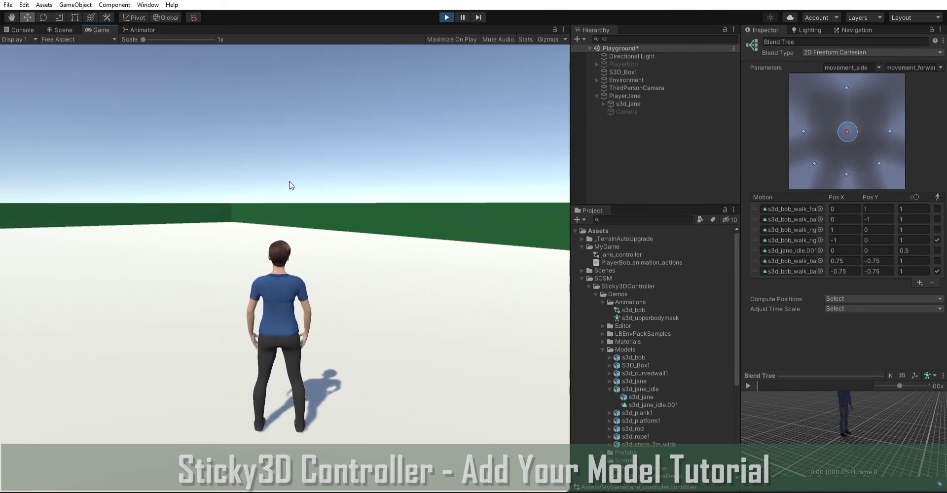
key("w")
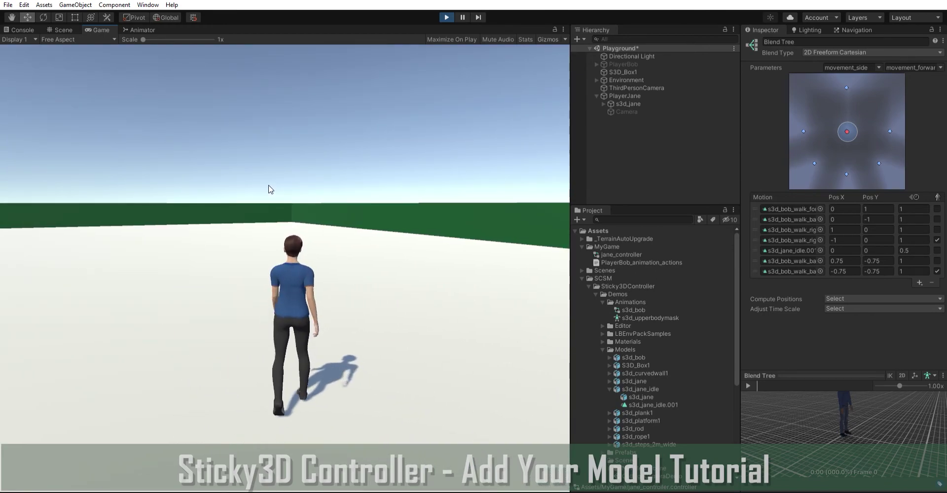